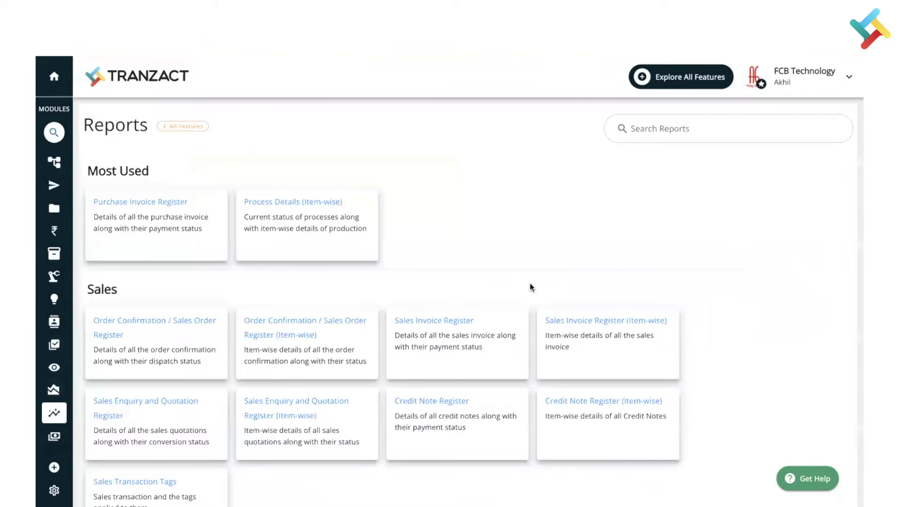
# - Scroll the Reports page to view the Sales, Purchase and Products & Services report types
pyautogui.scroll(-10, 503, 384)
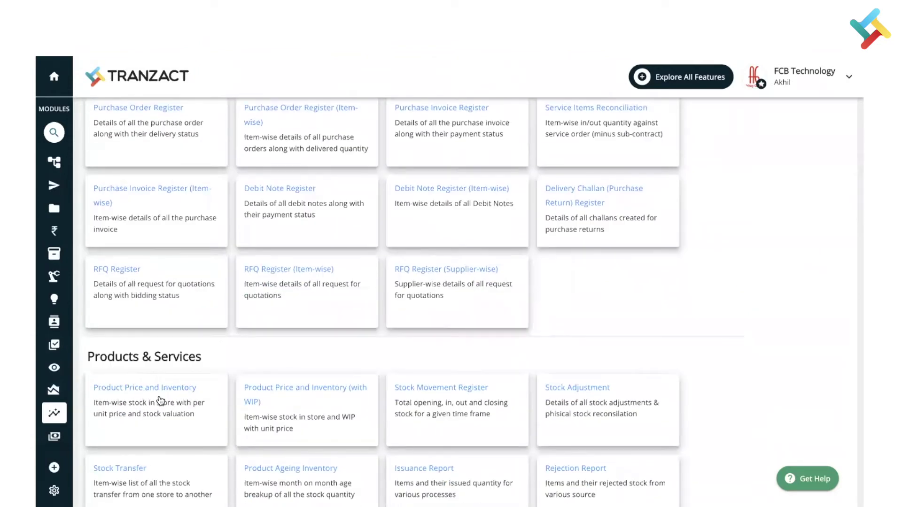
pyautogui.scroll(10, 623, 347)
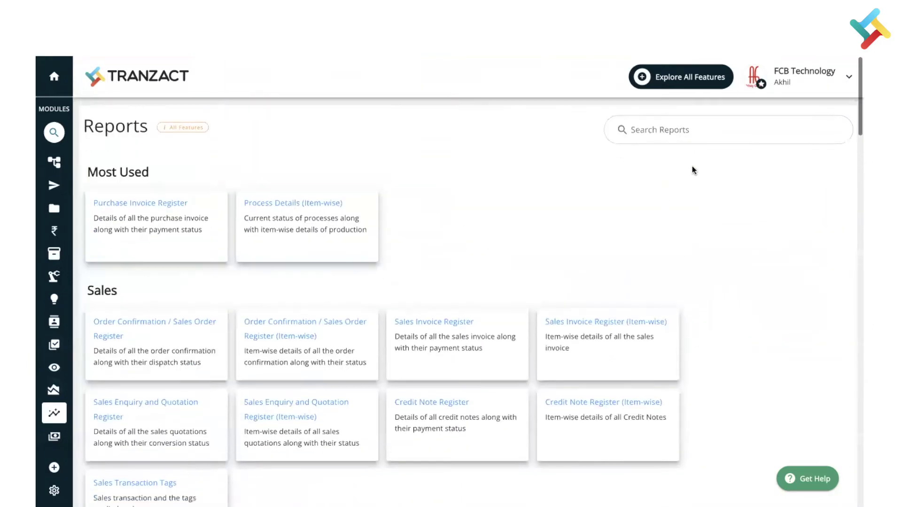
pyautogui.scroll(-6, 621, 256)
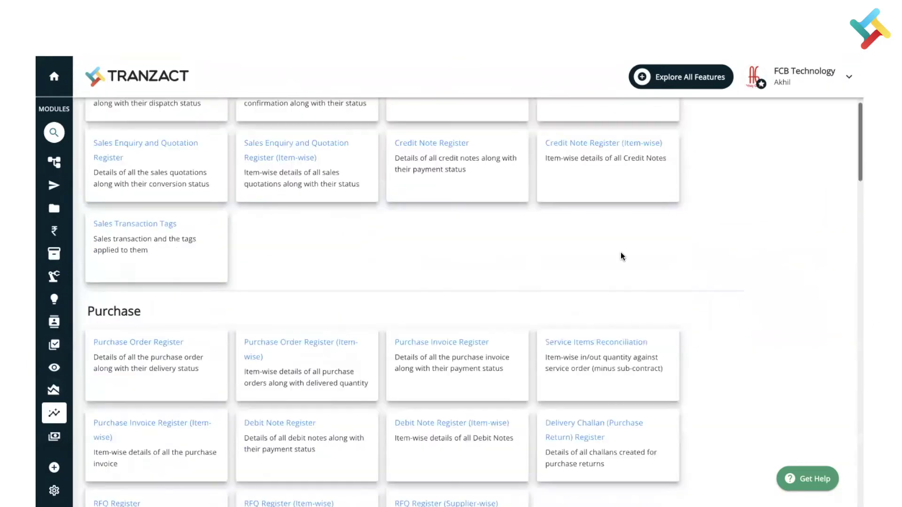
pyautogui.scroll(-7, 622, 252)
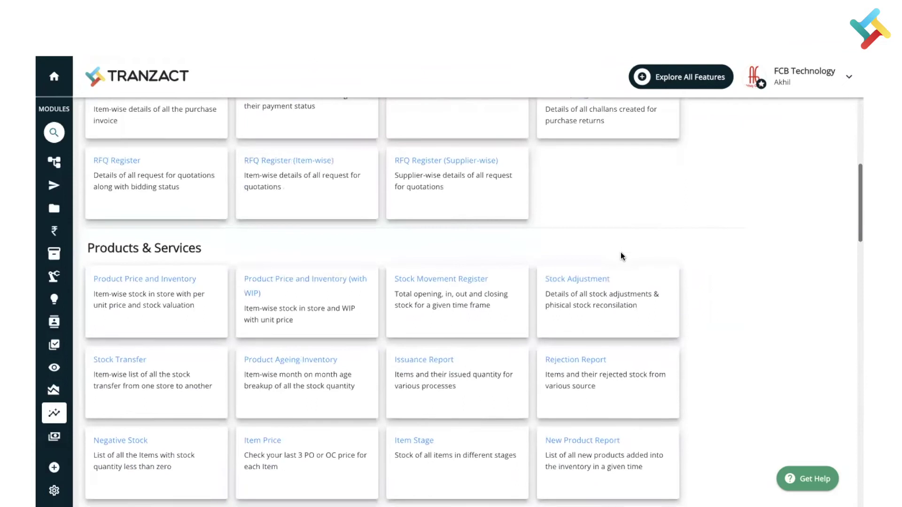
# - Set up the Product Price and Inventory report with Product Type All, as on 16/09/2022
pyautogui.click(152, 305)
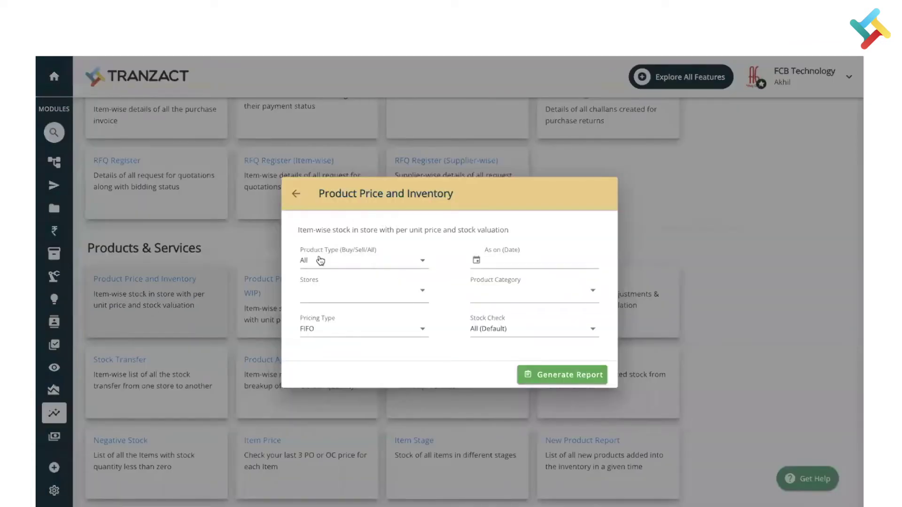
pyautogui.click(351, 266)
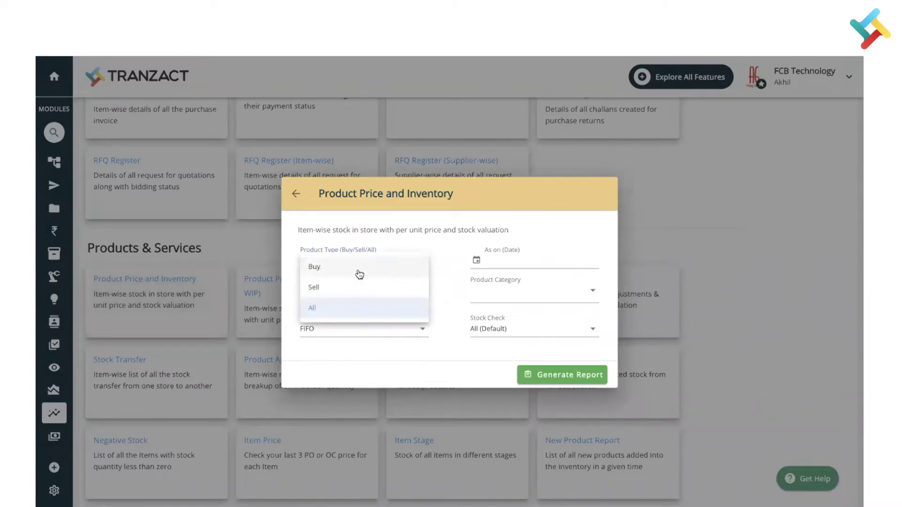
pyautogui.click(351, 309)
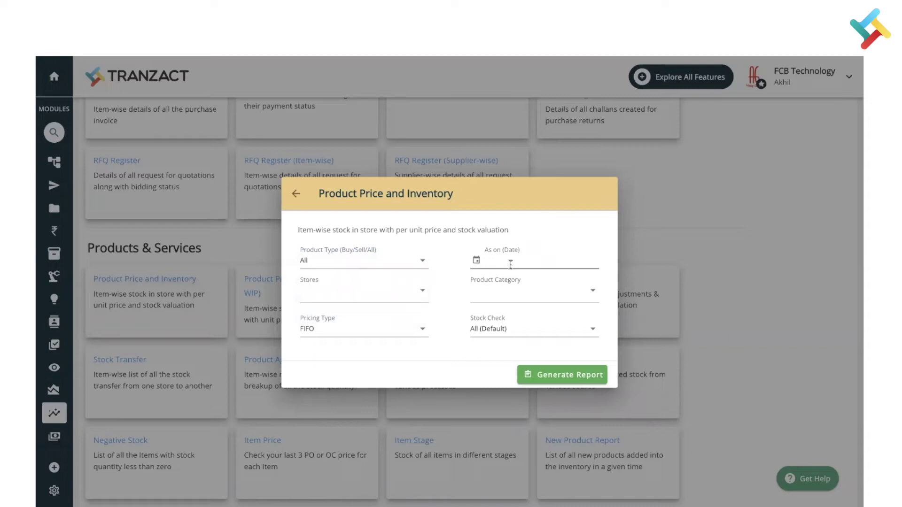
pyautogui.click(511, 265)
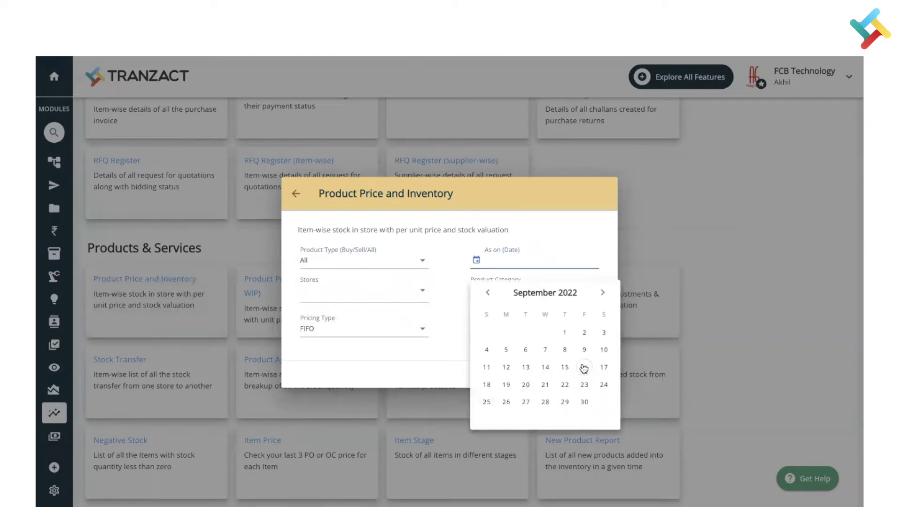
pyautogui.click(583, 369)
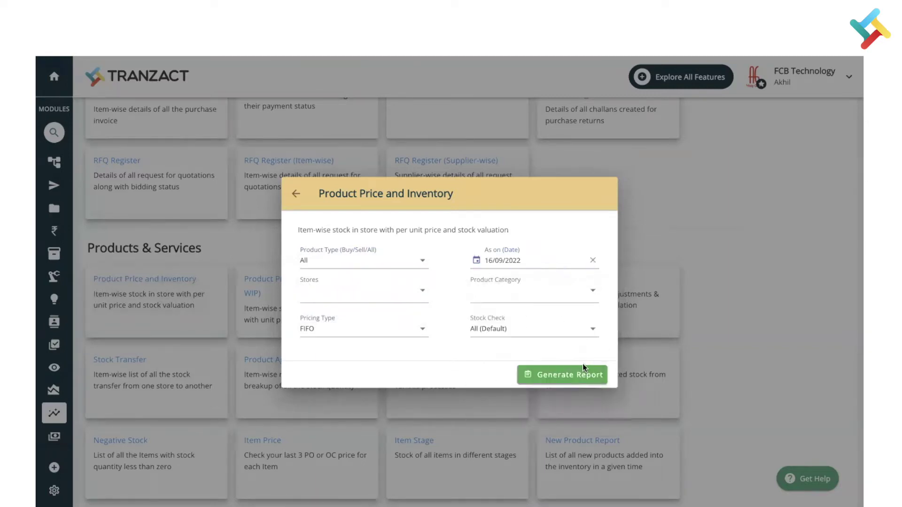
pyautogui.click(382, 297)
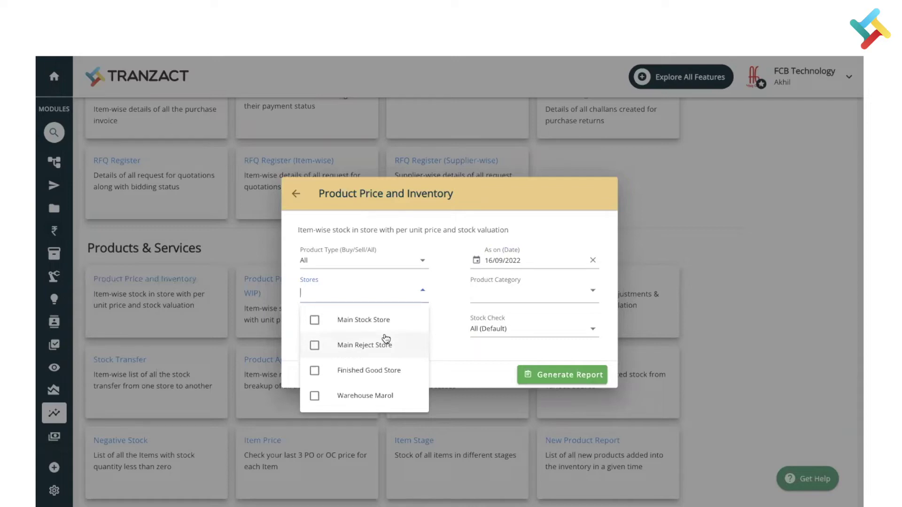
pyautogui.click(447, 288)
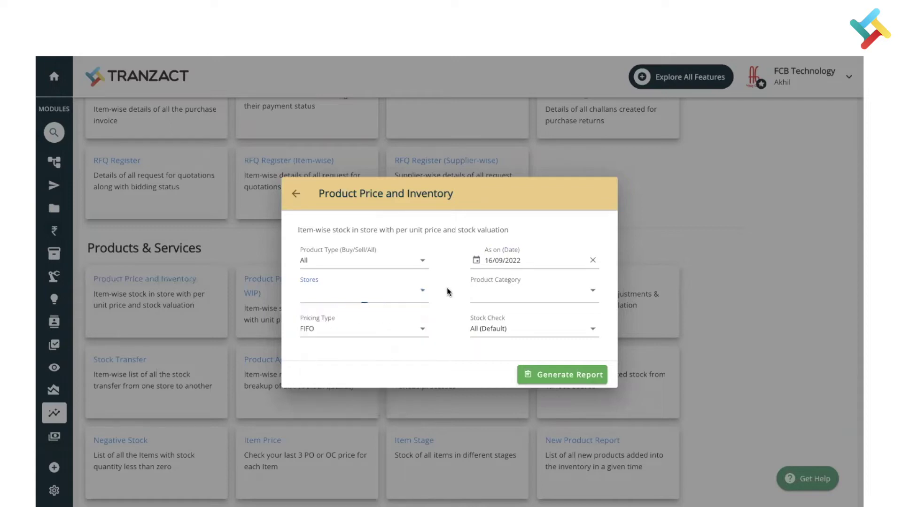
pyautogui.click(518, 298)
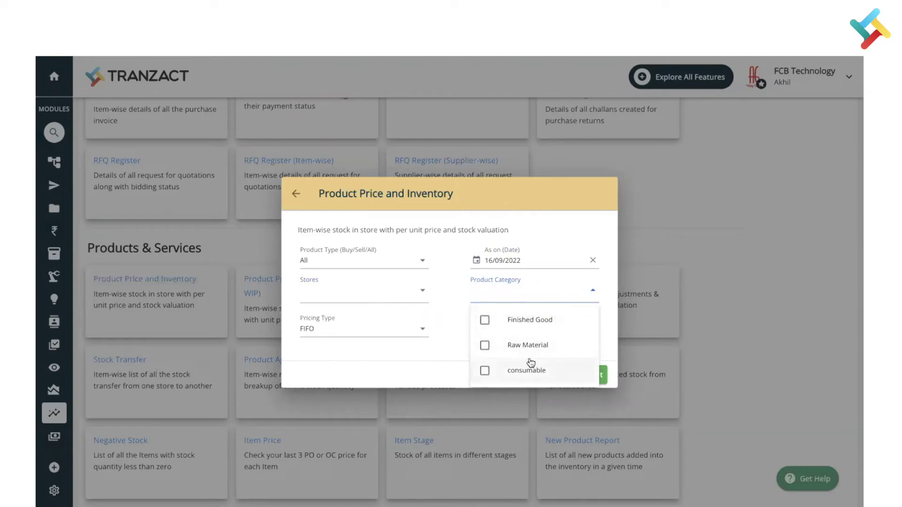
pyautogui.click(446, 291)
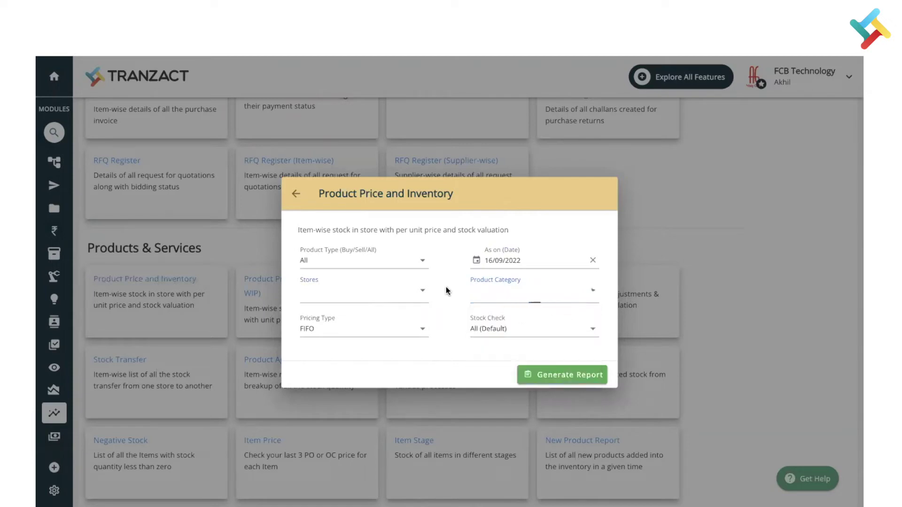
pyautogui.click(340, 335)
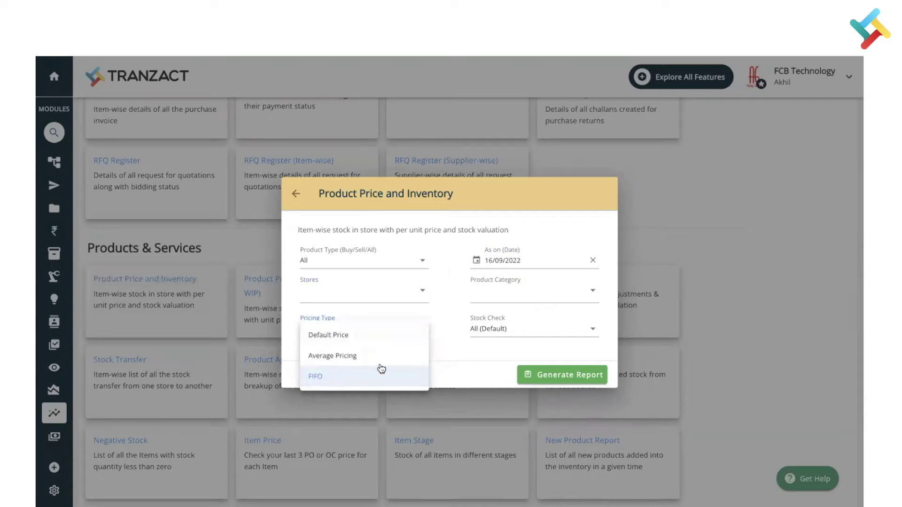
pyautogui.click(450, 318)
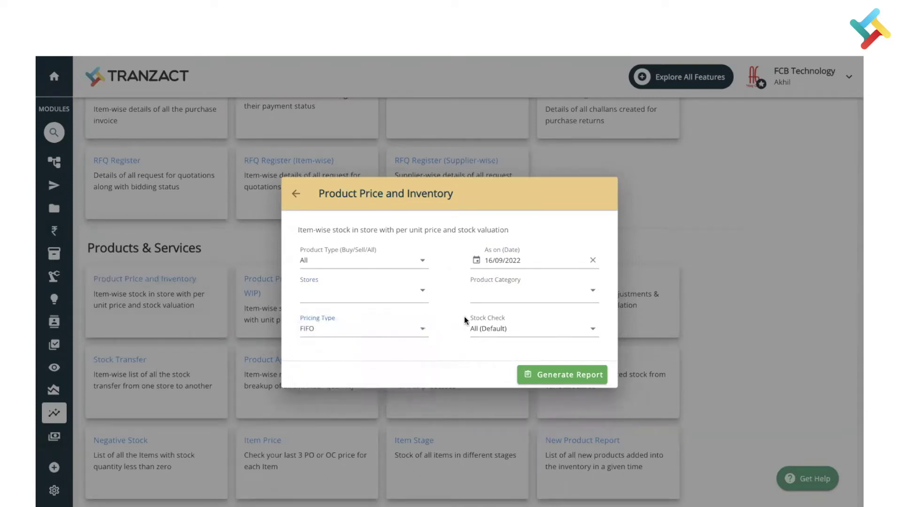
pyautogui.click(494, 331)
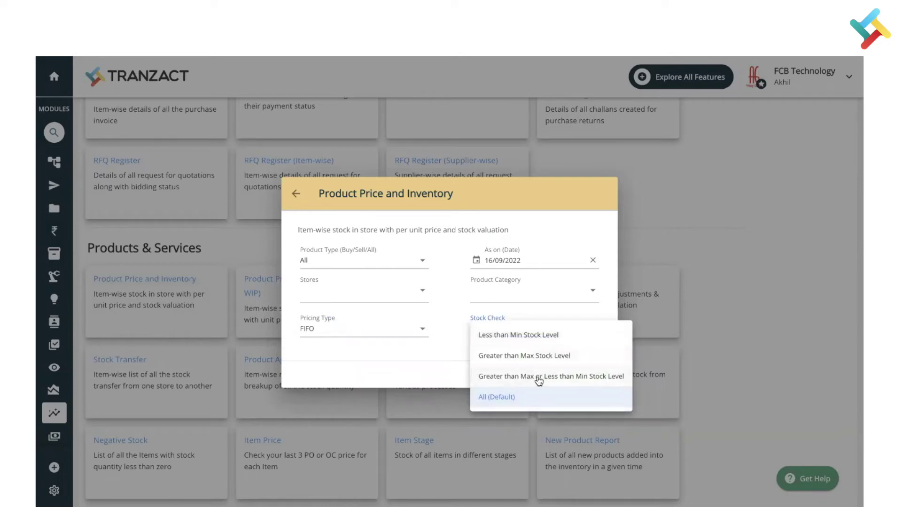
pyautogui.click(446, 353)
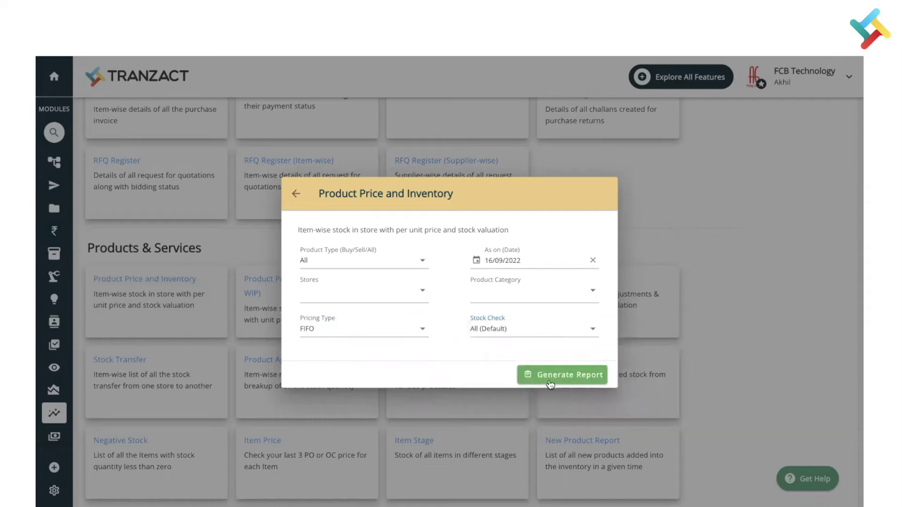
# - Generate the report and scroll right to the Stock in Store and Stock Value columns
pyautogui.click(551, 383)
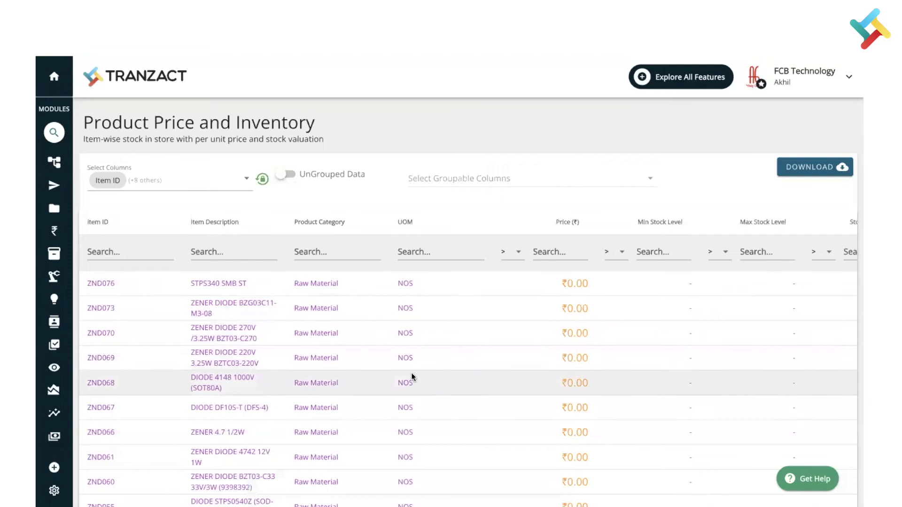
pyautogui.hscroll(3, 412, 376)
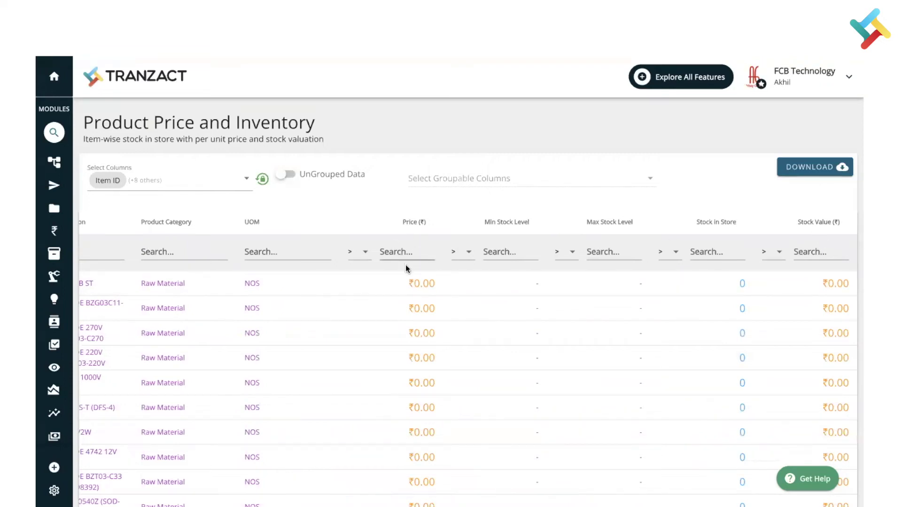
# - Tick Default Price (₹) in Select Columns so the report shows Item ID plus 9 columns
pyautogui.click(211, 180)
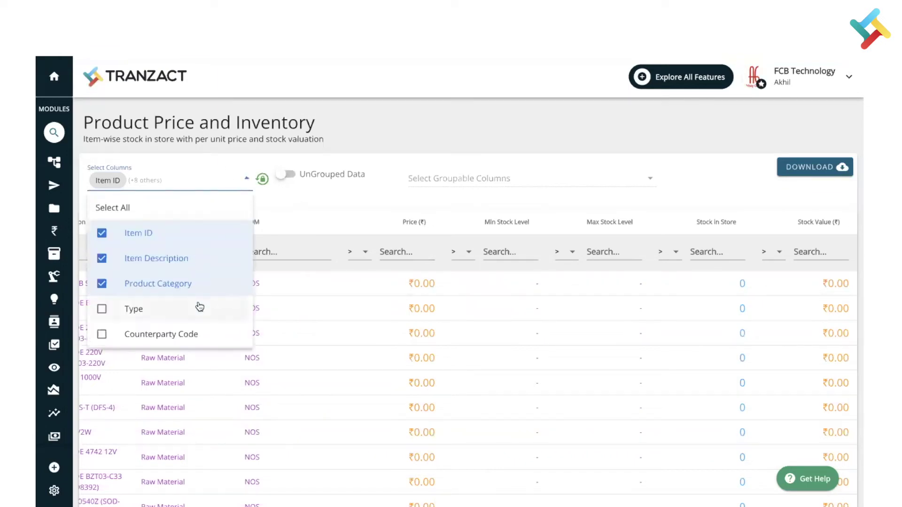
pyautogui.scroll(-2, 199, 306)
pyautogui.scroll(2, 200, 306)
pyautogui.scroll(-4, 200, 306)
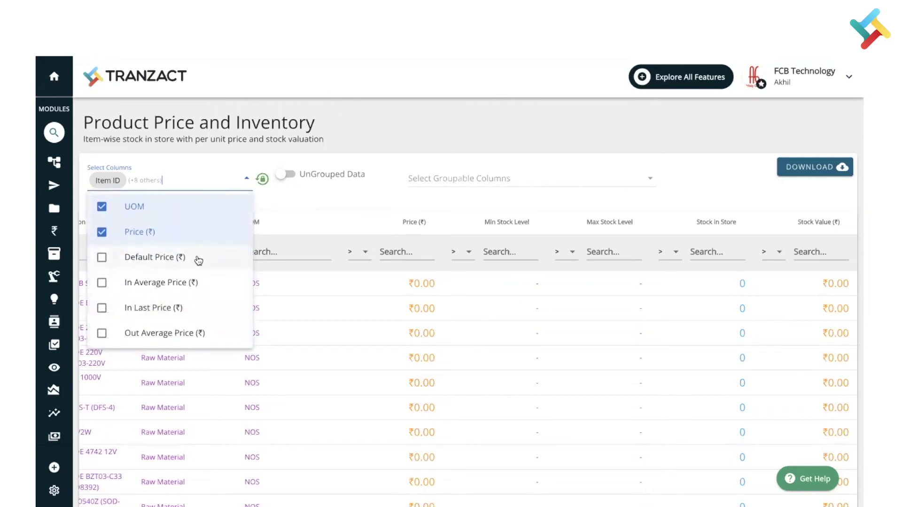
pyautogui.click(197, 257)
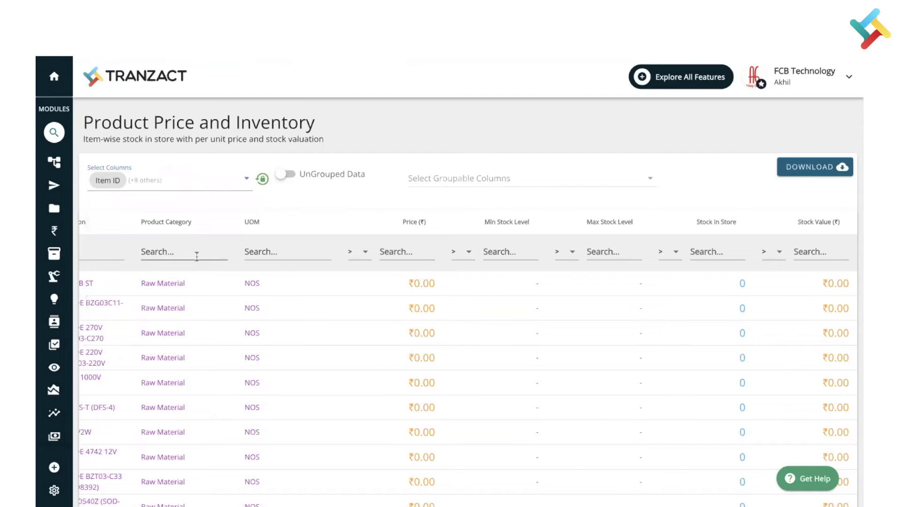
pyautogui.hscroll(2, 407, 346)
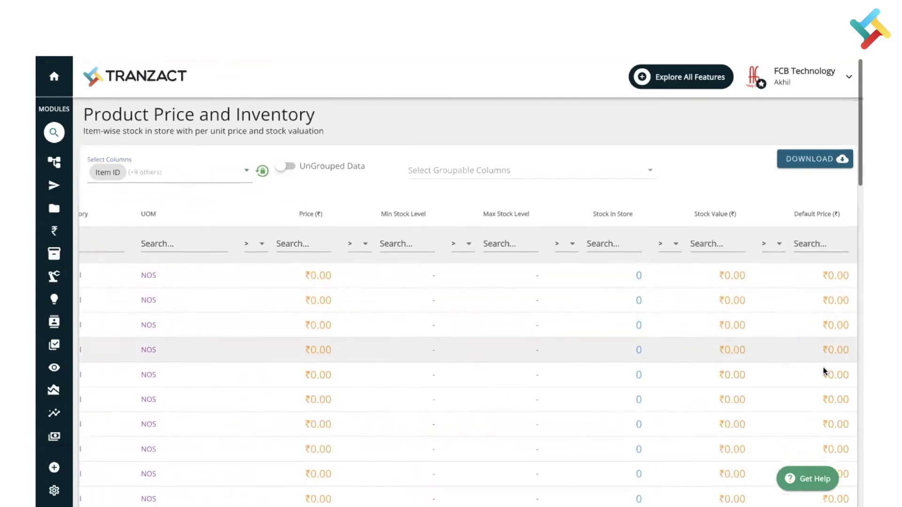
pyautogui.scroll(-5, 825, 367)
pyautogui.scroll(5, 824, 367)
pyautogui.scroll(-1, 824, 367)
pyautogui.click(187, 180)
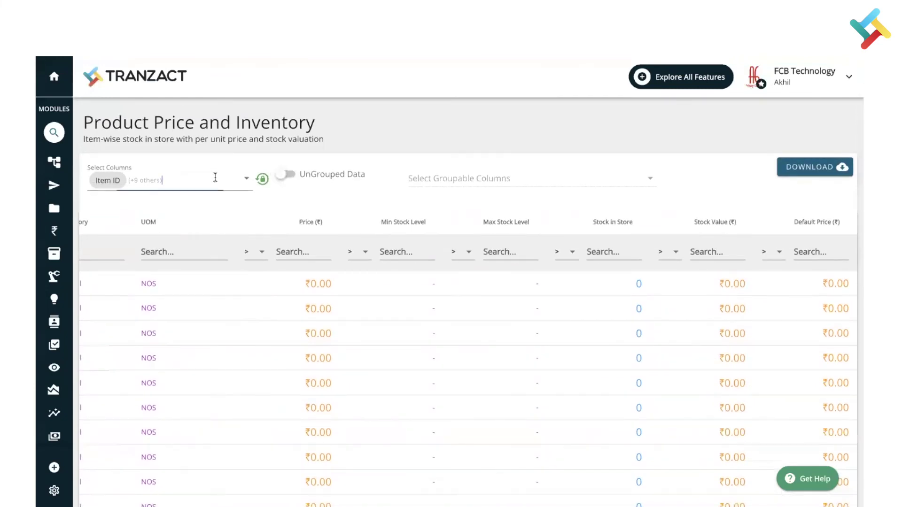
pyautogui.scroll(-3, 203, 307)
pyautogui.scroll(-4, 203, 307)
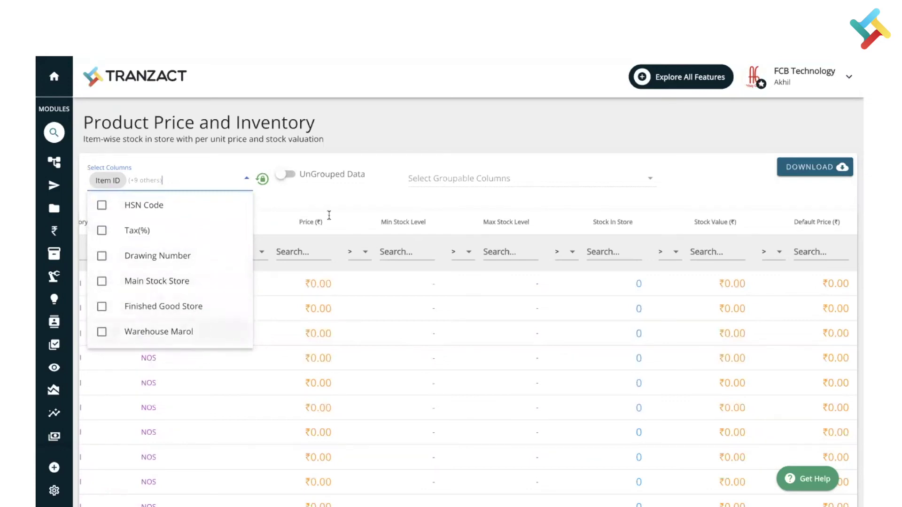
pyautogui.click(429, 146)
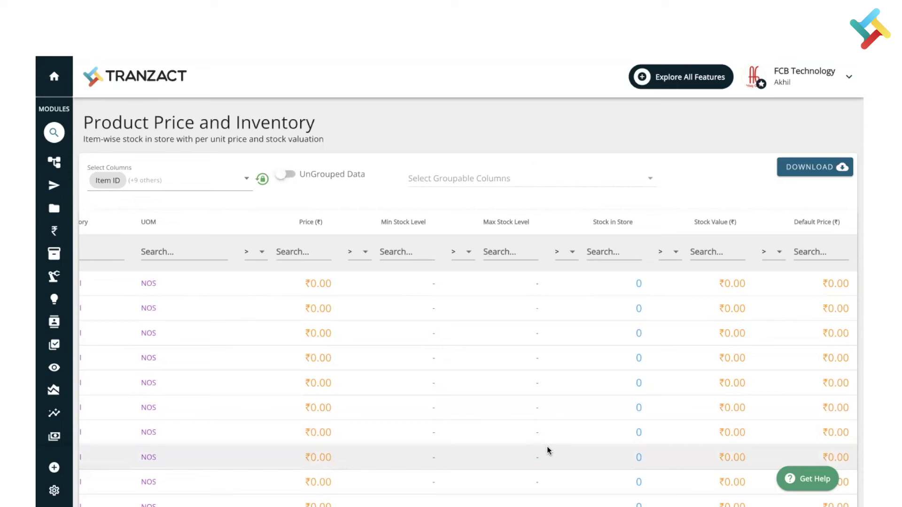
pyautogui.scroll(-15, 547, 446)
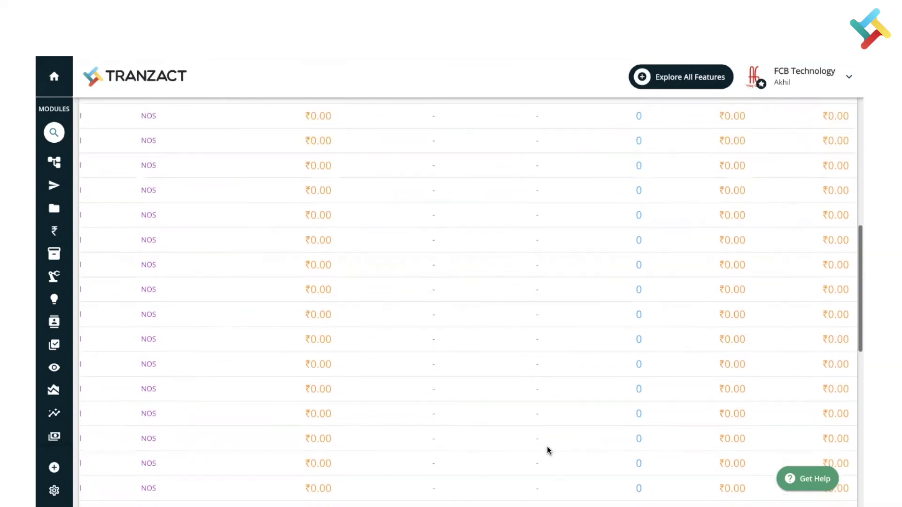
pyautogui.scroll(1, 547, 447)
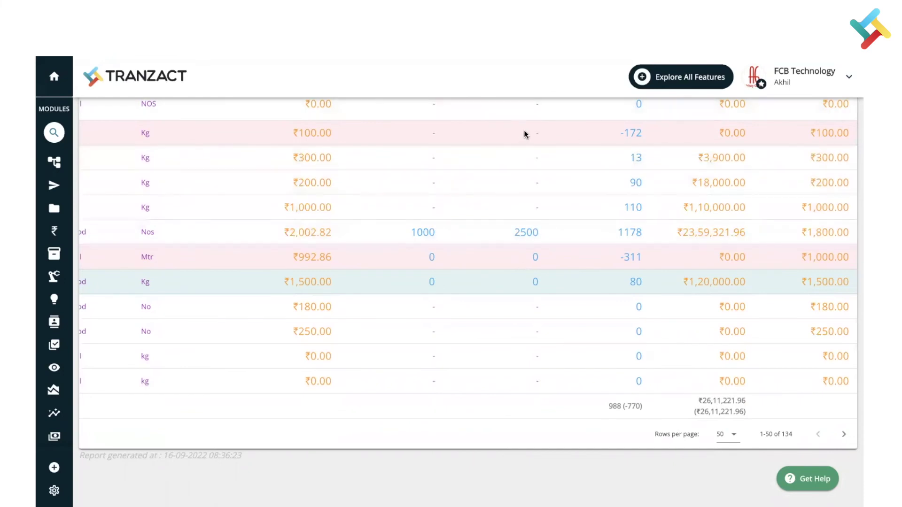
pyautogui.scroll(20, 514, 137)
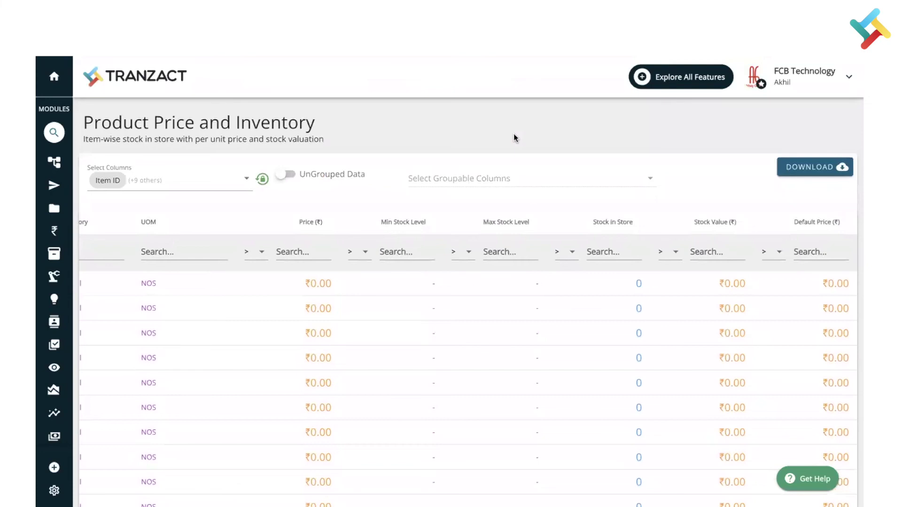
# - Download the report as an xlsx file, then review the ticked columns in Select Columns
pyautogui.click(802, 177)
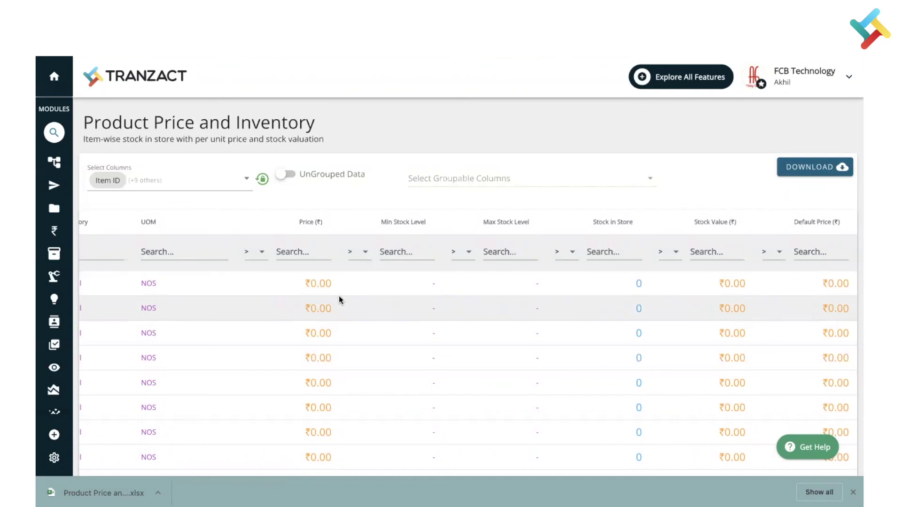
pyautogui.click(213, 178)
pyautogui.scroll(4, 210, 303)
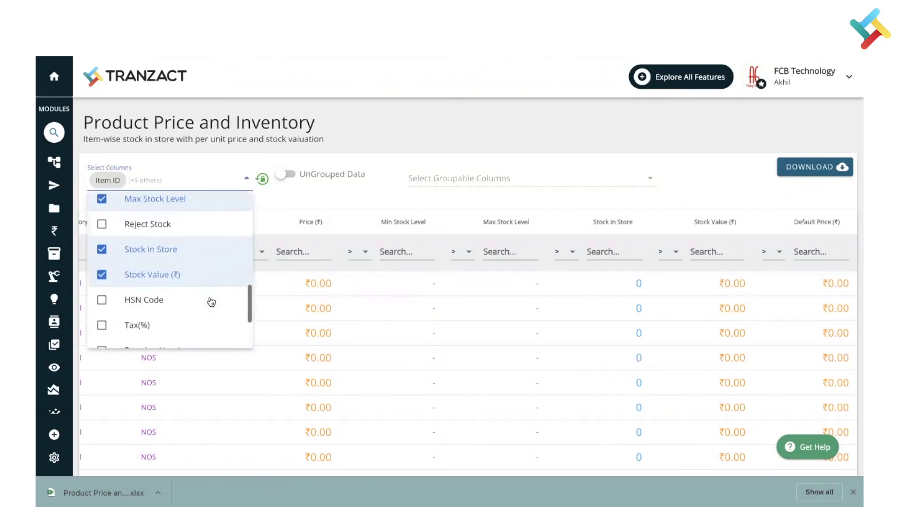
pyautogui.scroll(3, 210, 301)
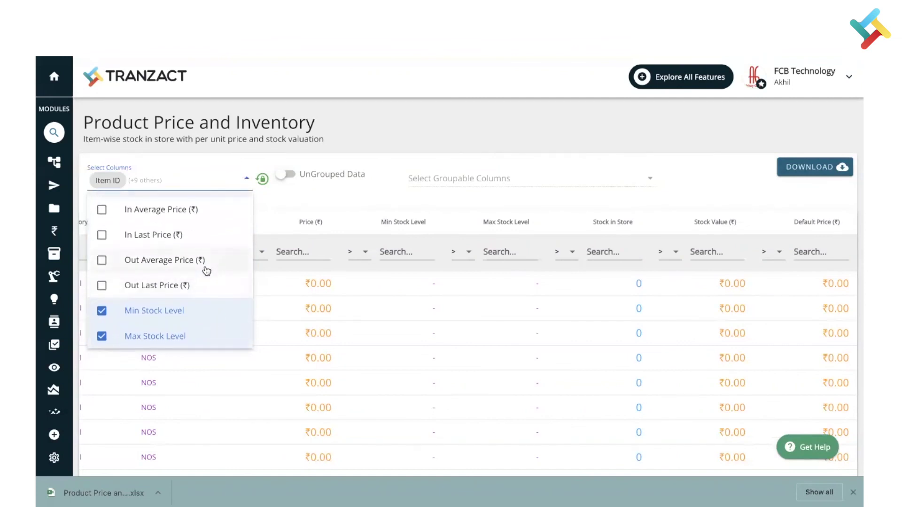
pyautogui.scroll(5, 209, 229)
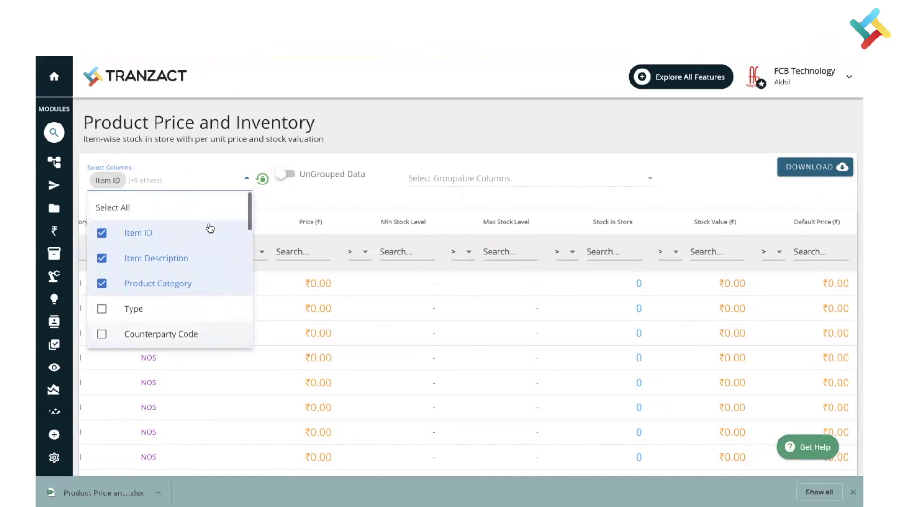
pyautogui.scroll(-5, 210, 229)
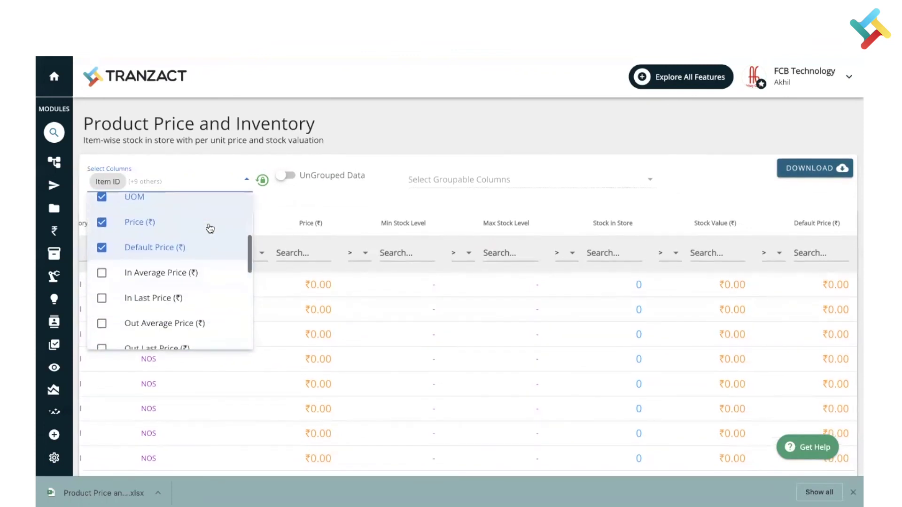